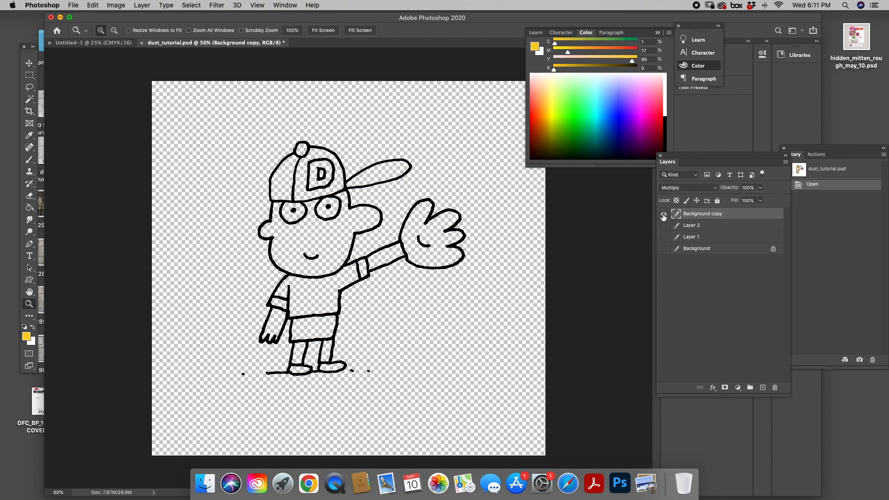
# Compare the Background copy line art with the original Background scan by toggling the visibility of both layers
pyautogui.click(664, 214)
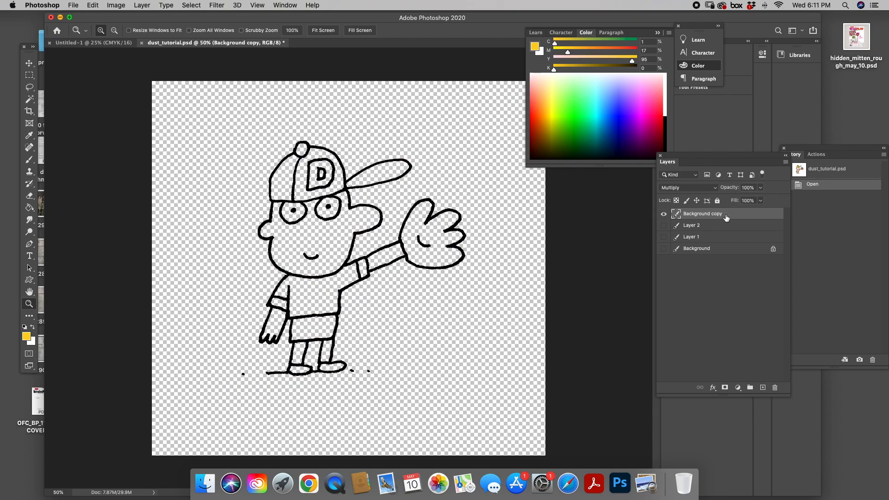
pyautogui.click(665, 249)
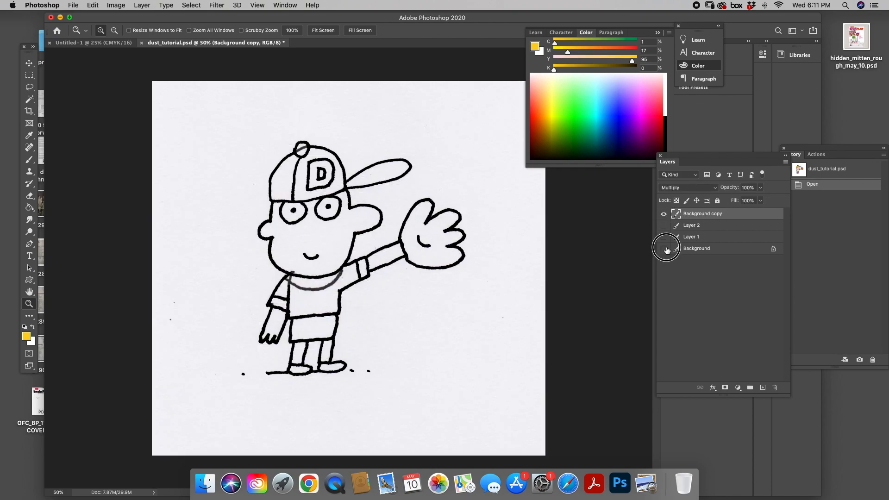
pyautogui.click(665, 249)
pyautogui.click(664, 214)
pyautogui.click(665, 248)
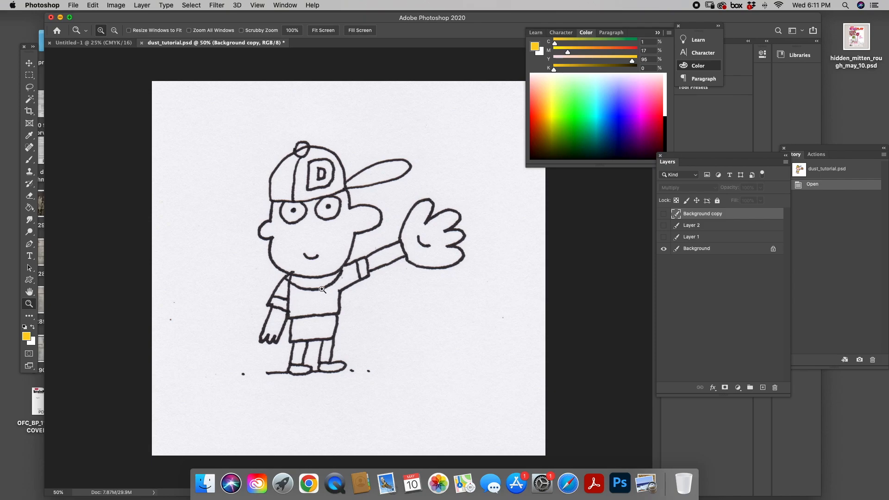
# Preview Layer 1, Layer 2 and Background copy stacked together, leaving only the Background copy line art visible
pyautogui.click(664, 249)
pyautogui.click(663, 238)
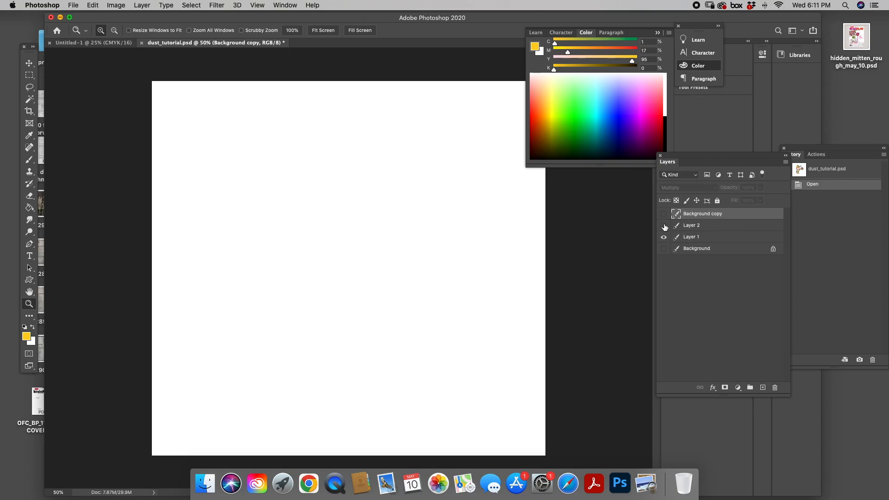
pyautogui.click(664, 226)
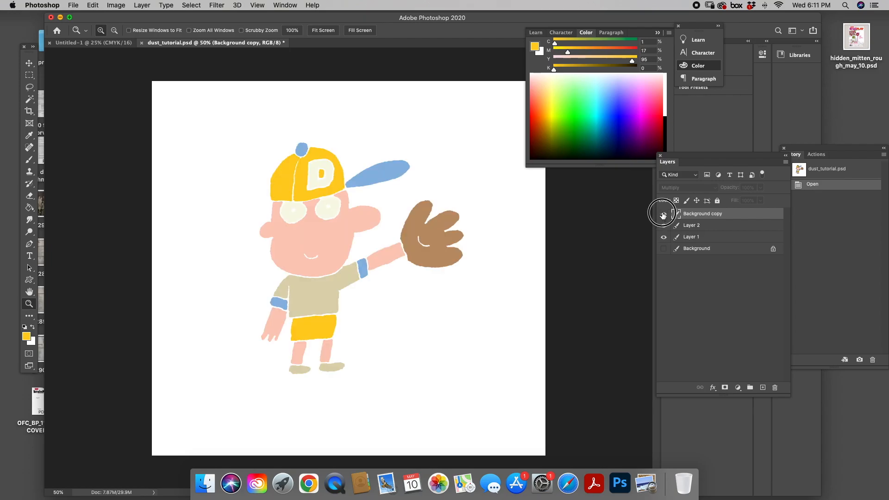
pyautogui.click(663, 214)
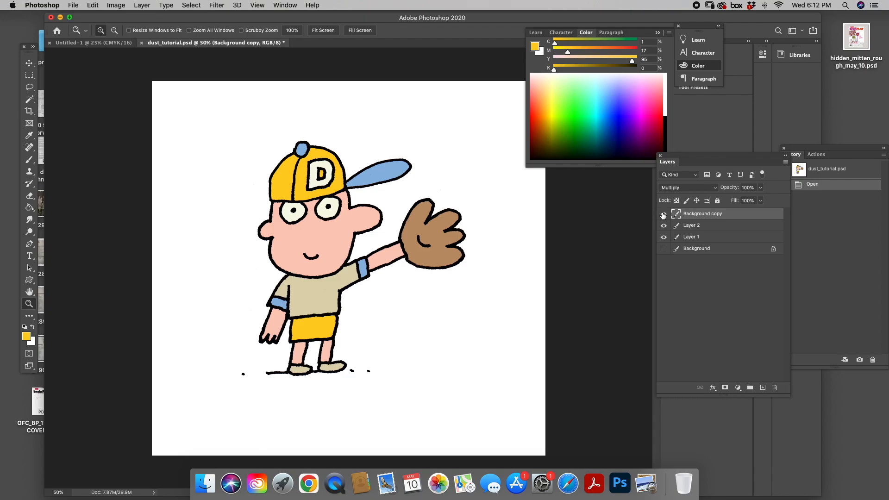
pyautogui.click(664, 226)
pyautogui.click(663, 237)
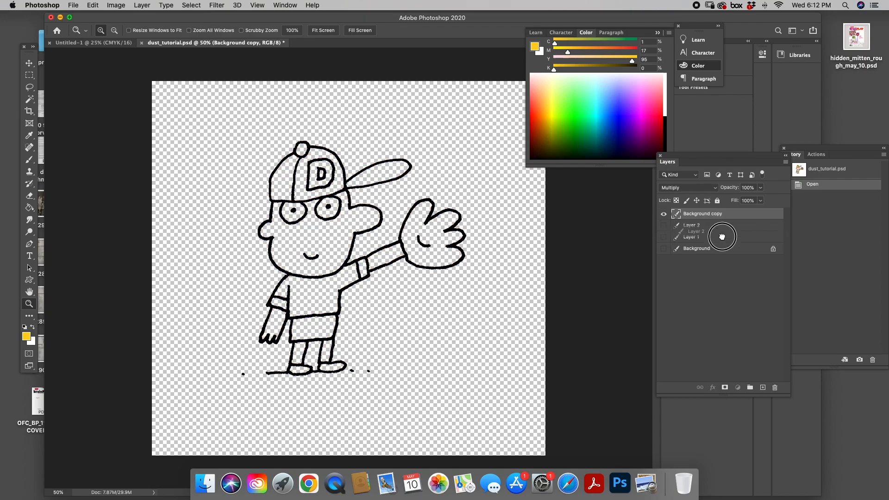
# Make Background copy the active layer and show the white Layer 1 behind the line art
pyautogui.click(699, 227)
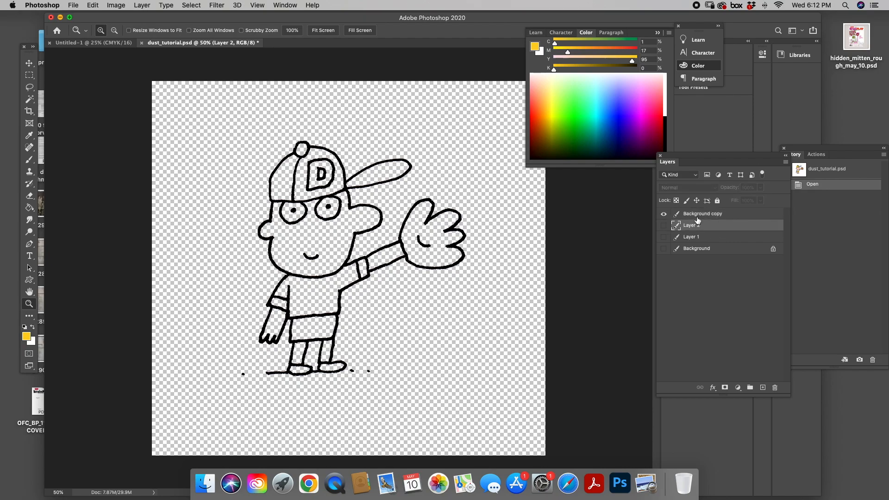
pyautogui.click(702, 215)
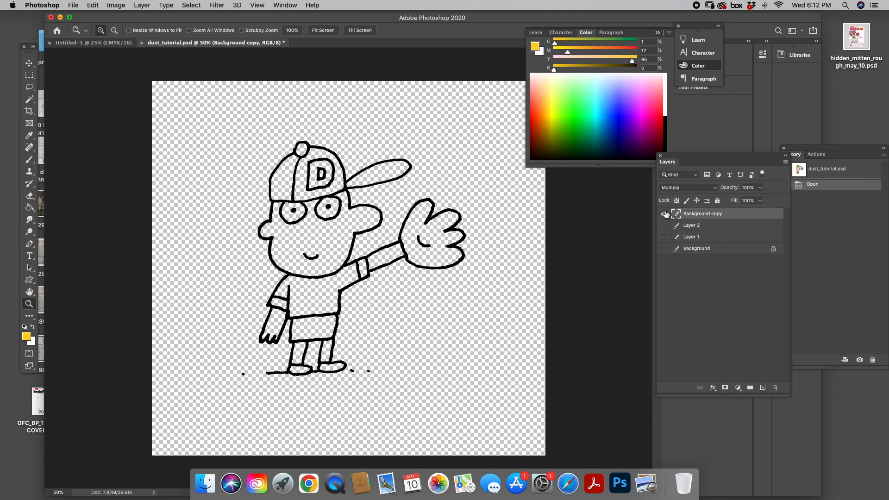
pyautogui.click(663, 238)
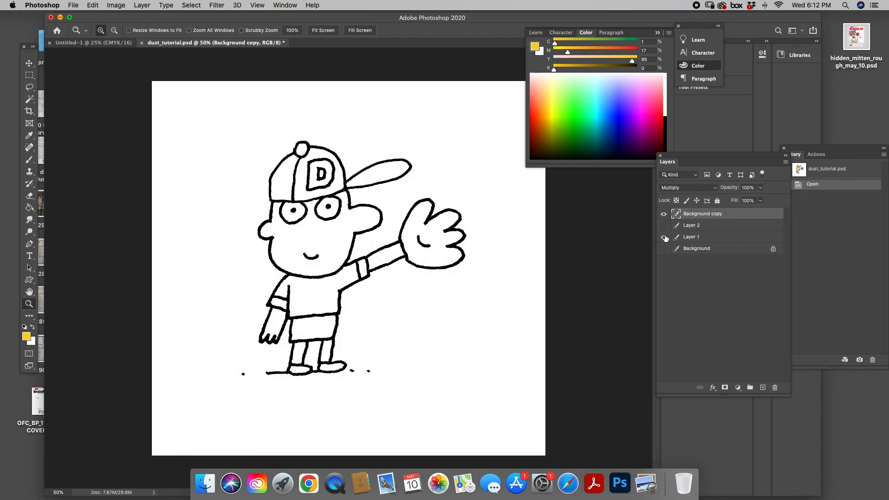
pyautogui.click(664, 215)
pyautogui.click(664, 215)
# Select the white areas around the line art with Color Range, using sampled colors and a fuzziness of 60
pyautogui.click(193, 6)
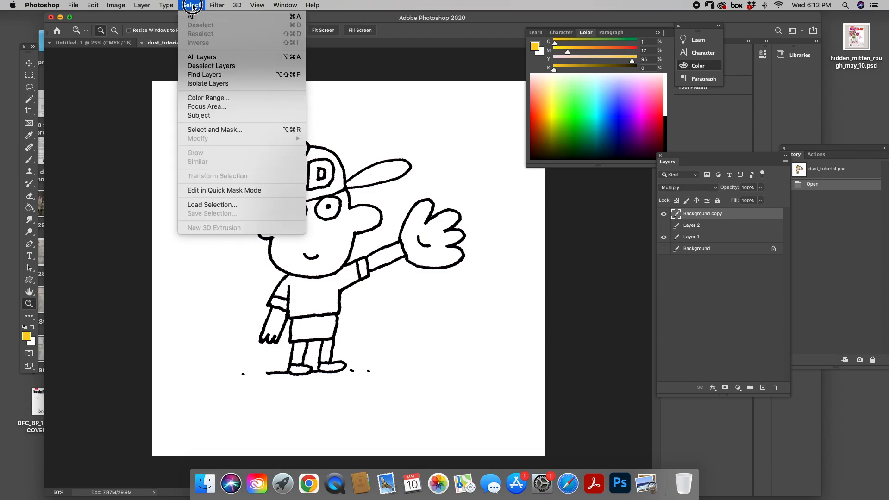
pyautogui.click(227, 99)
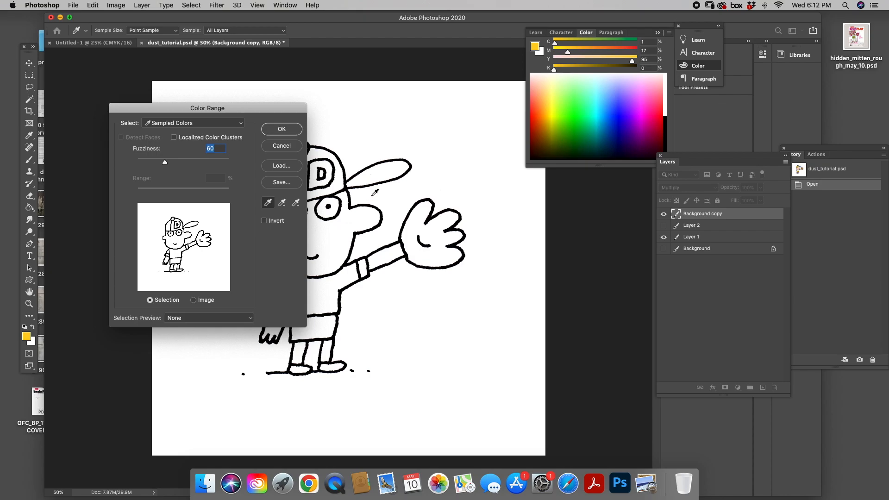
pyautogui.click(342, 227)
pyautogui.click(281, 129)
pyautogui.press('z')
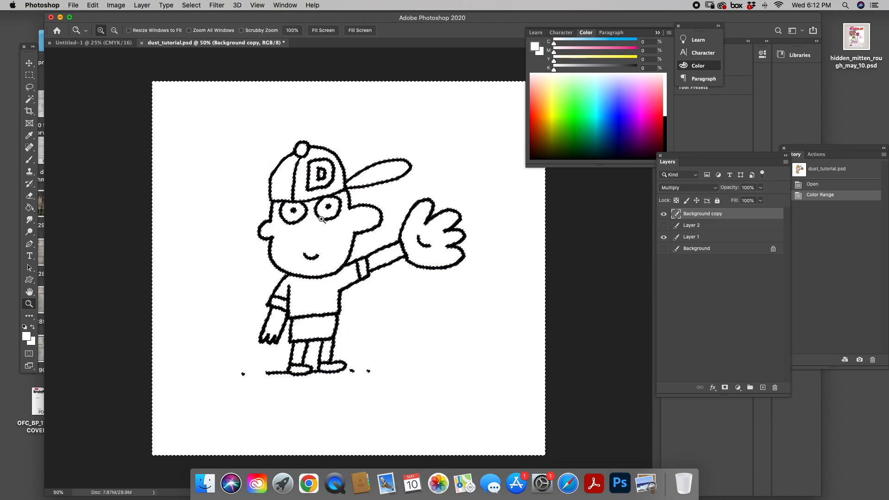
# Expand the selection by 2 pixels so it reaches under the black outlines
pyautogui.click(183, 6)
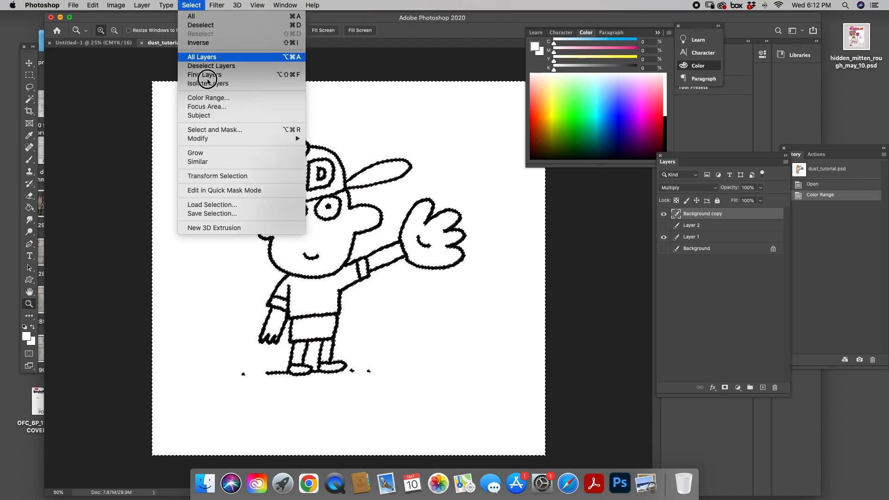
pyautogui.moveTo(224, 138)
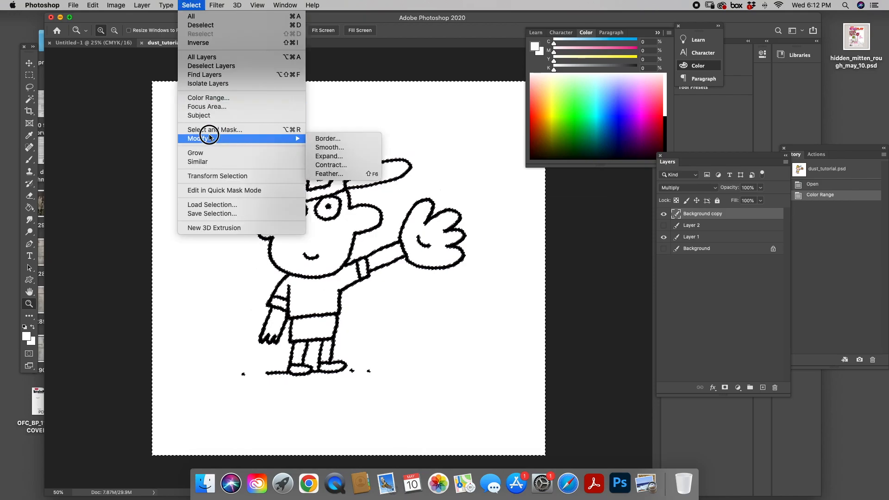
pyautogui.click(361, 160)
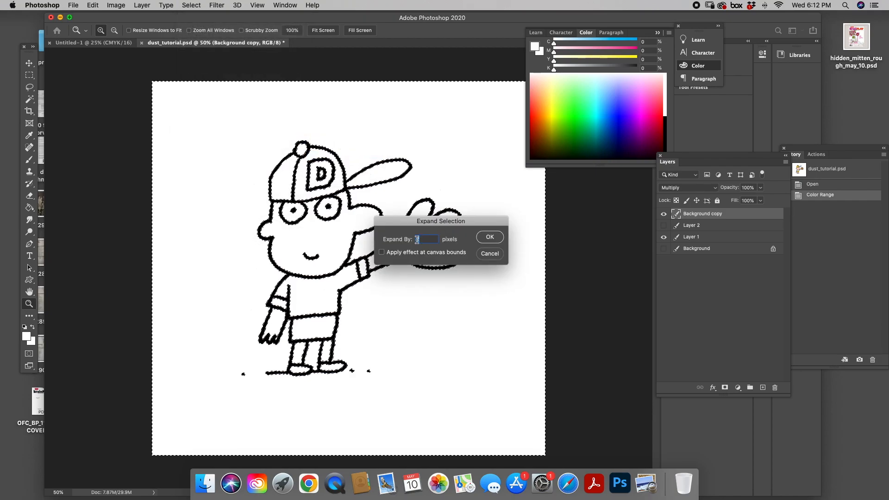
pyautogui.write('3')
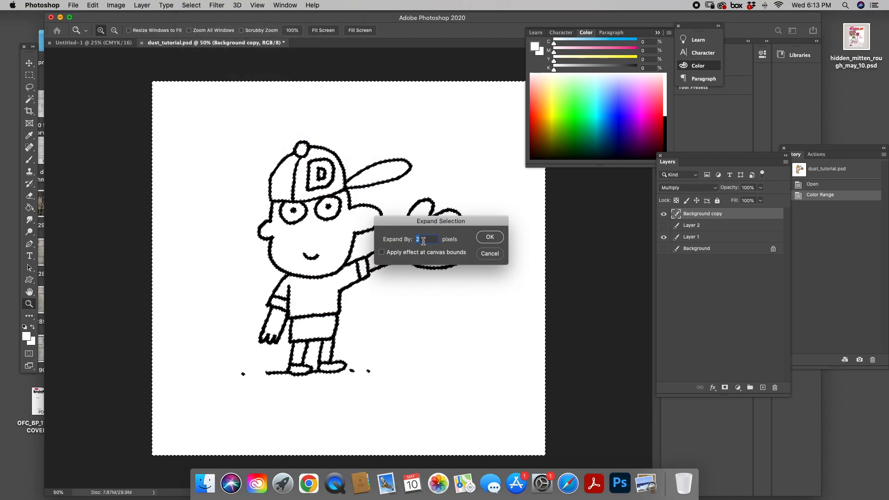
pyautogui.click(490, 237)
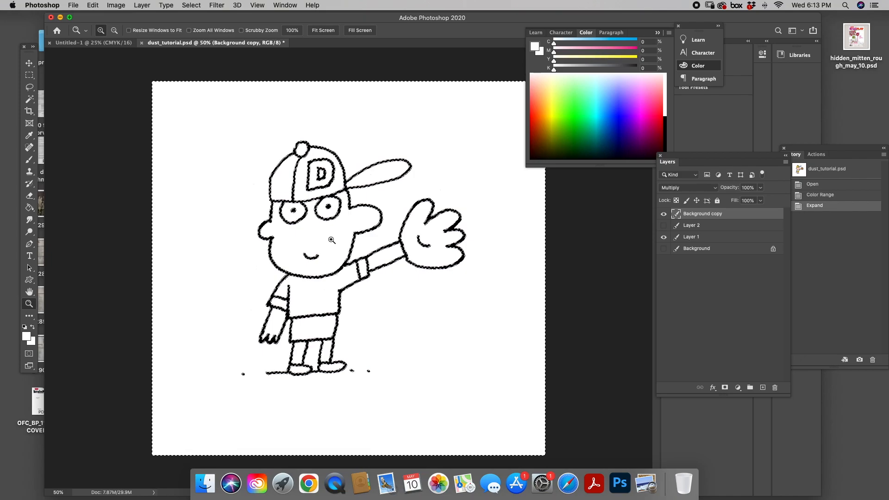
# Add a new layer directly above Layer 2 and set the foreground color to a pink with 39% magenta
pyautogui.click(709, 227)
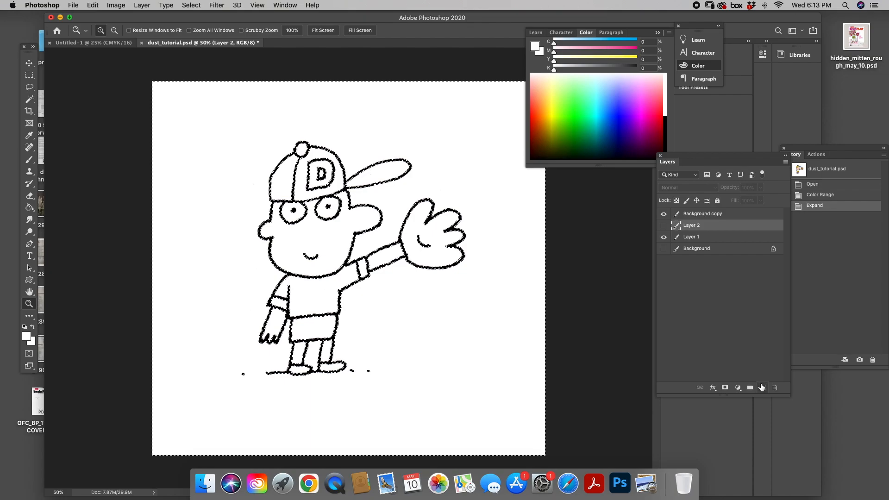
pyautogui.click(762, 387)
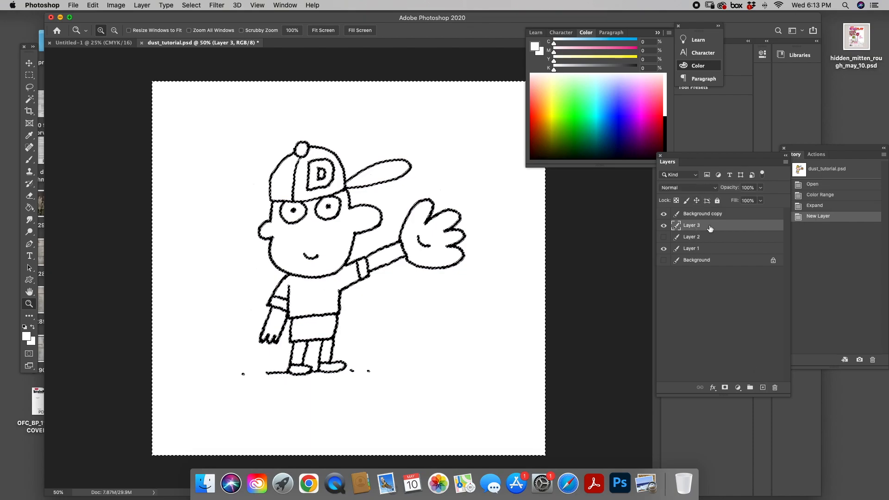
pyautogui.moveTo(555, 55); pyautogui.dragTo(586, 55)
# Fill the selection on Layer 3 with the foreground color in Normal mode at 100% opacity, and deselect
pyautogui.click(92, 5)
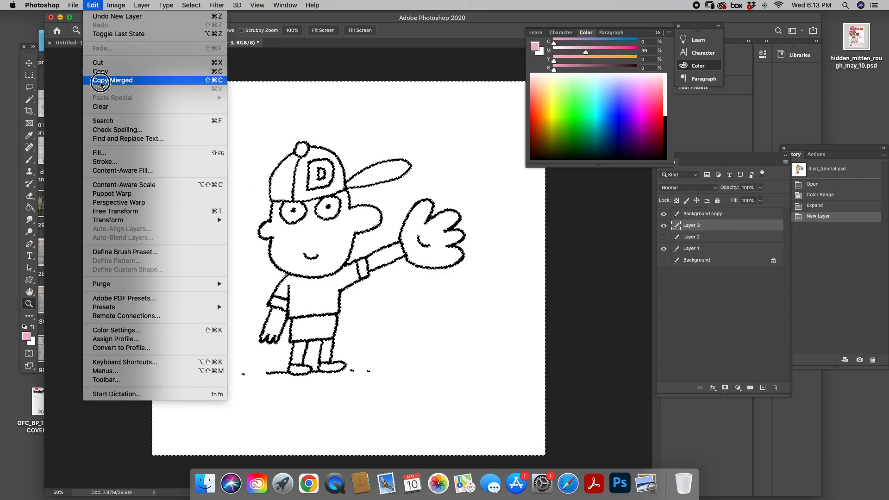
pyautogui.click(102, 154)
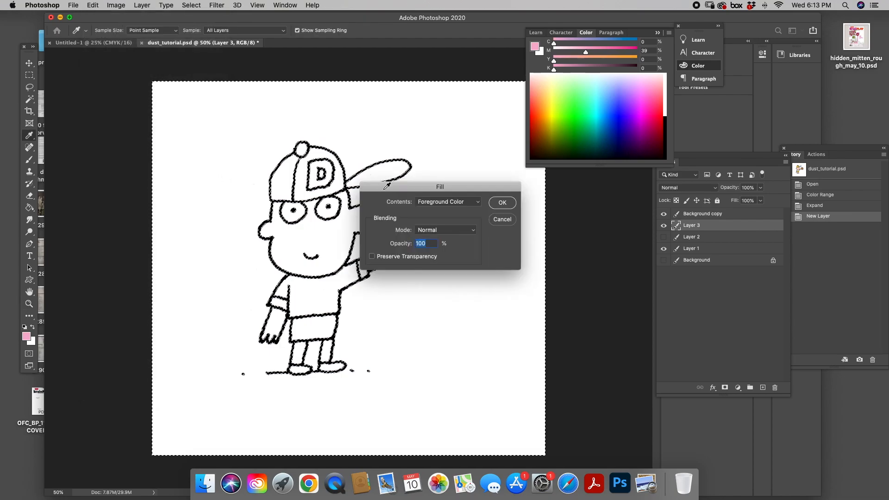
pyautogui.click(503, 204)
pyautogui.press('z')
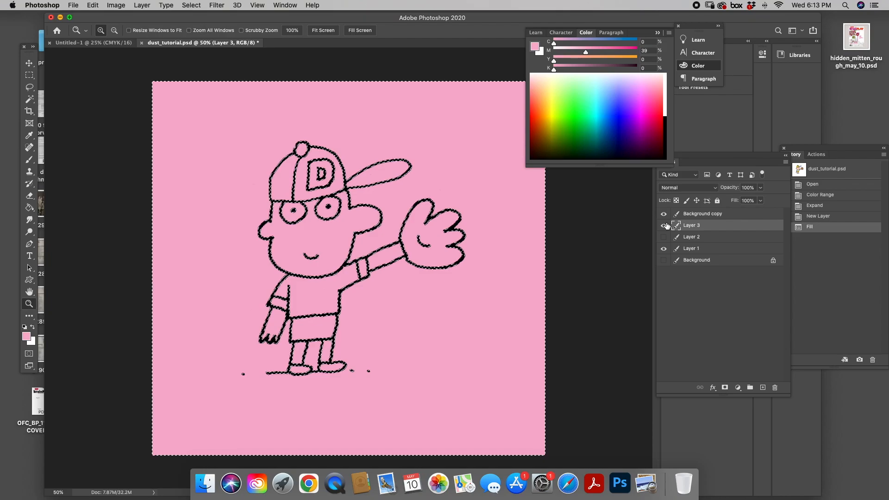
pyautogui.press('super+d')
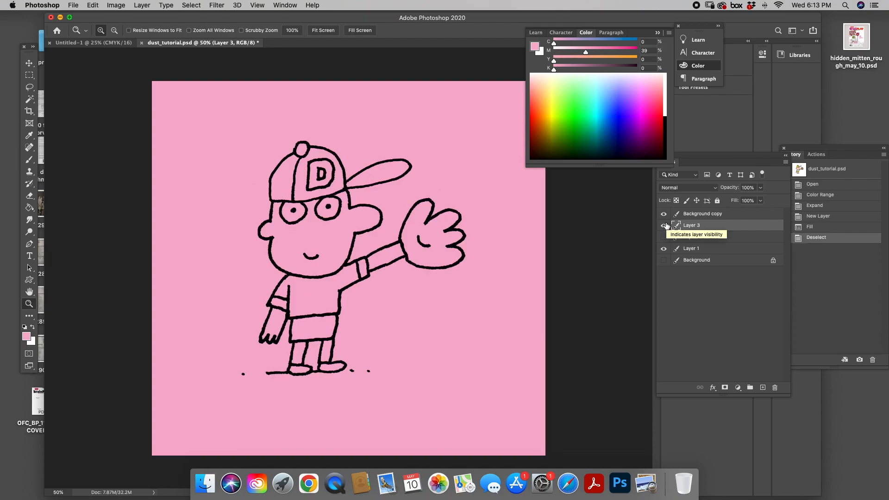
# Check the pink fill beneath the outlines by hiding and showing the Background copy layer
pyautogui.click(663, 213)
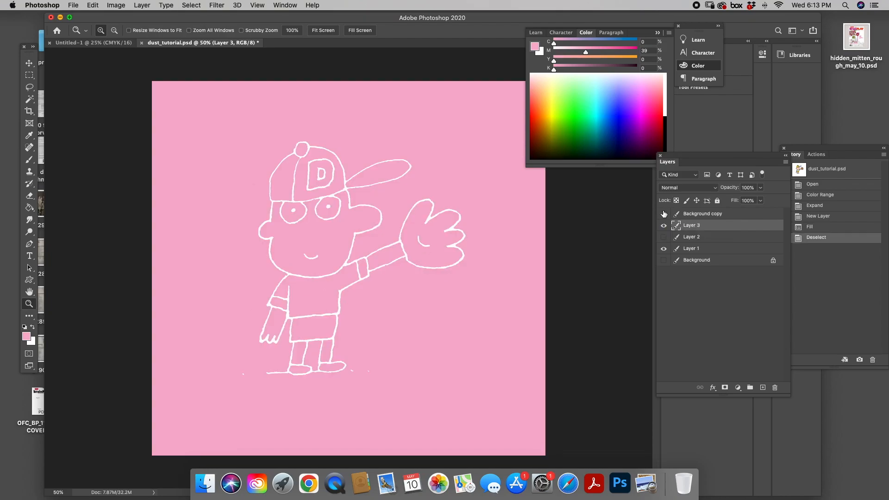
pyautogui.click(664, 213)
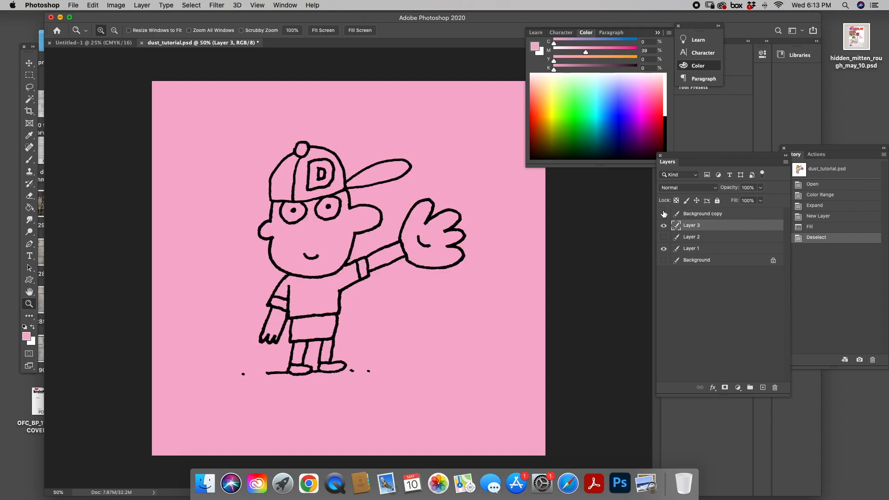
pyautogui.click(664, 213)
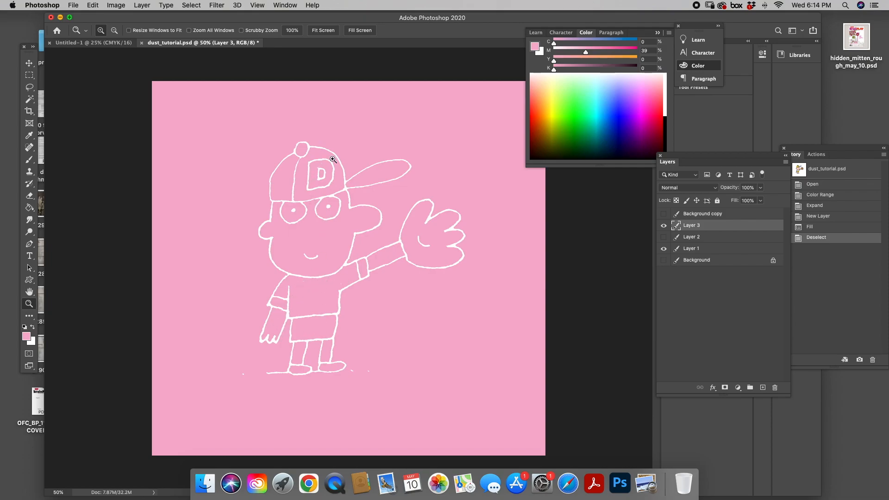
pyautogui.click(663, 213)
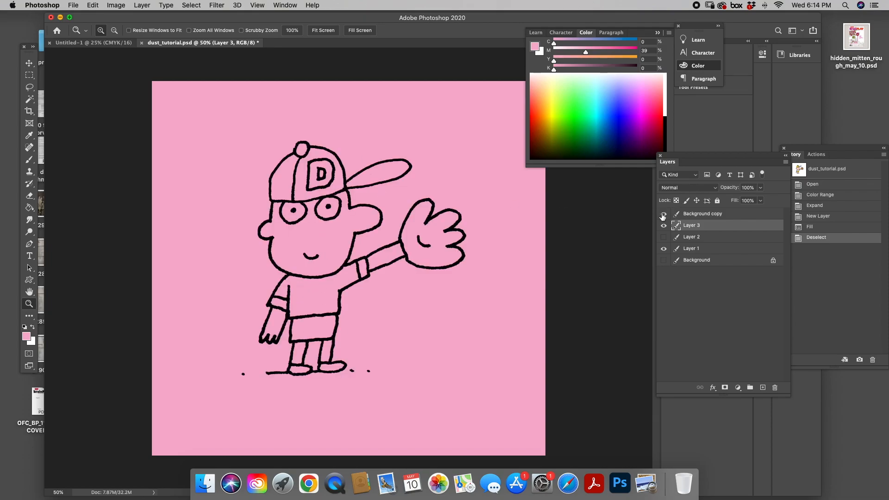
# Delete the pink fill outside the character and between the legs on Layer 3 using the Magic Wand, and deselect
pyautogui.click(29, 208)
pyautogui.click(29, 99)
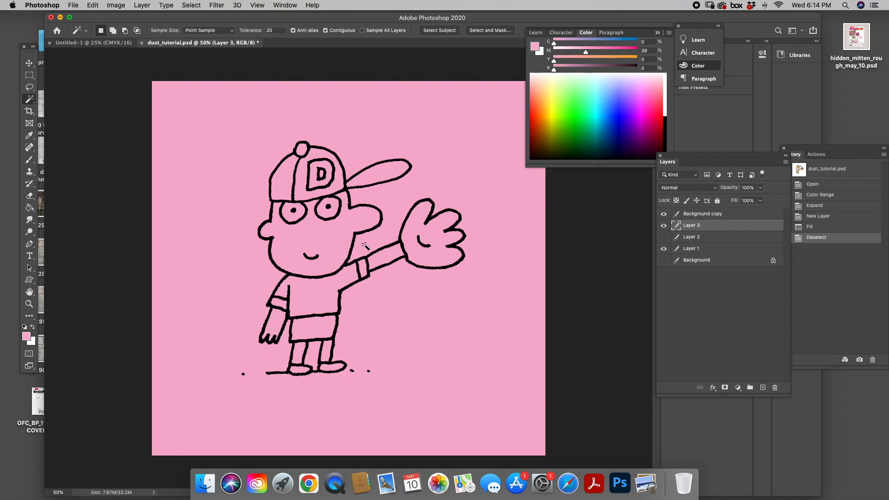
pyautogui.click(391, 199)
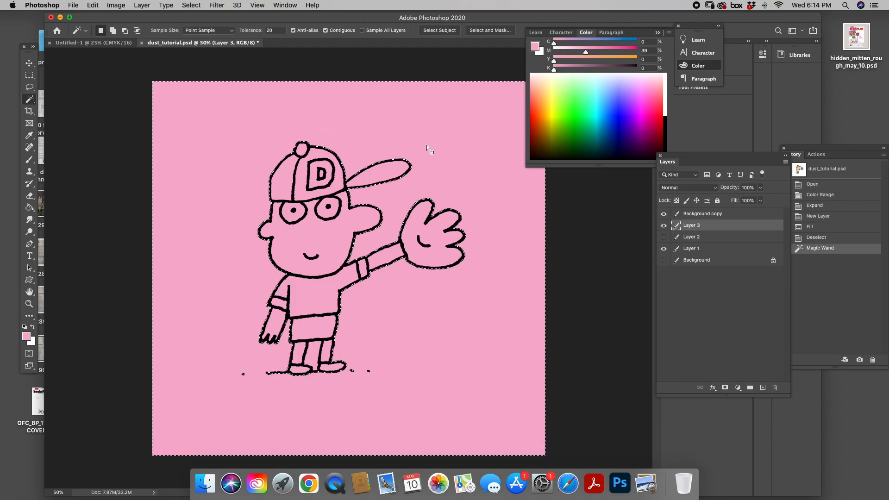
pyautogui.press('Delete')
pyautogui.click(315, 350)
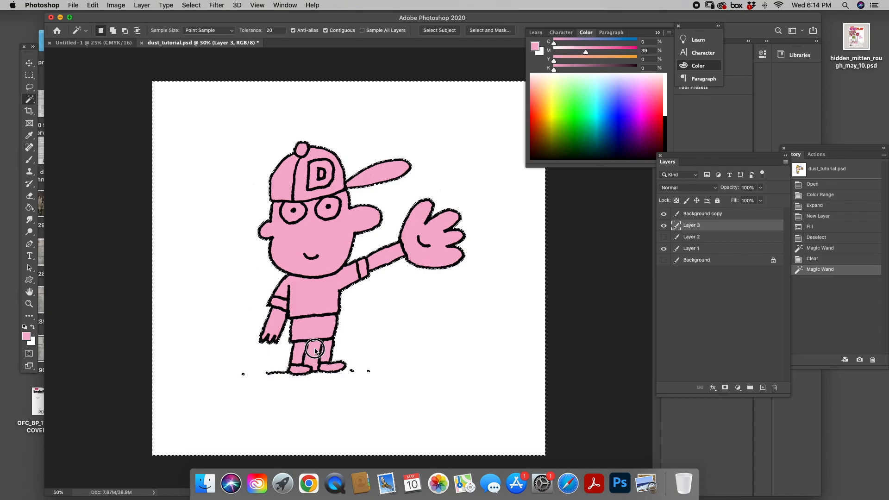
pyautogui.press('Delete')
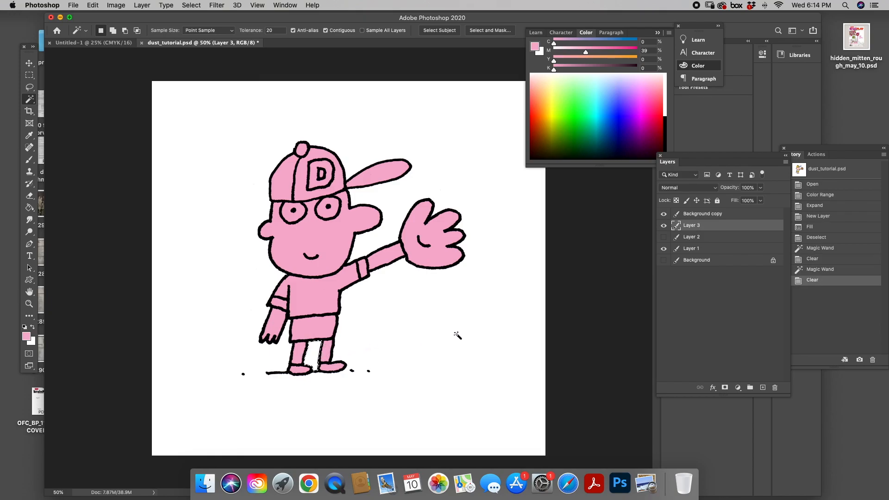
pyautogui.press('super+d')
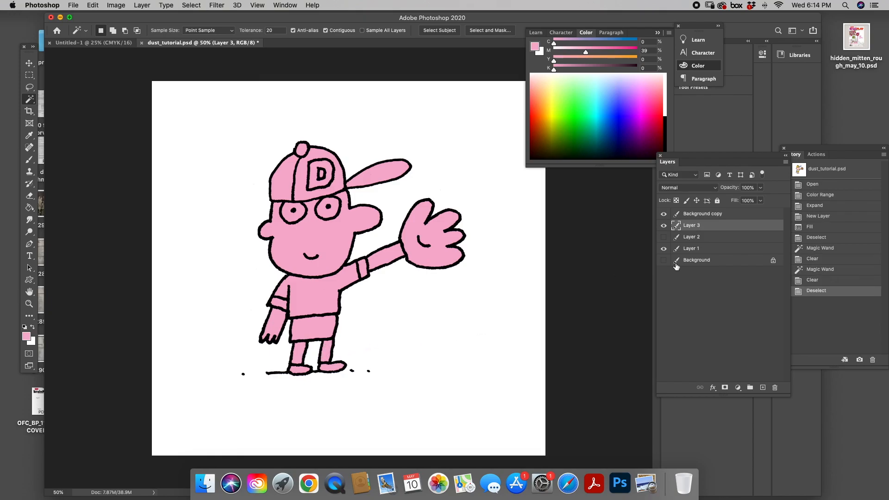
pyautogui.click(665, 214)
pyautogui.click(664, 214)
# Mix an off-white of 4% cyan, 6% magenta and 6% yellow, and fill the eyes, shirt and shoes with the Paint Bucket
pyautogui.moveTo(581, 53); pyautogui.dragTo(559, 54)
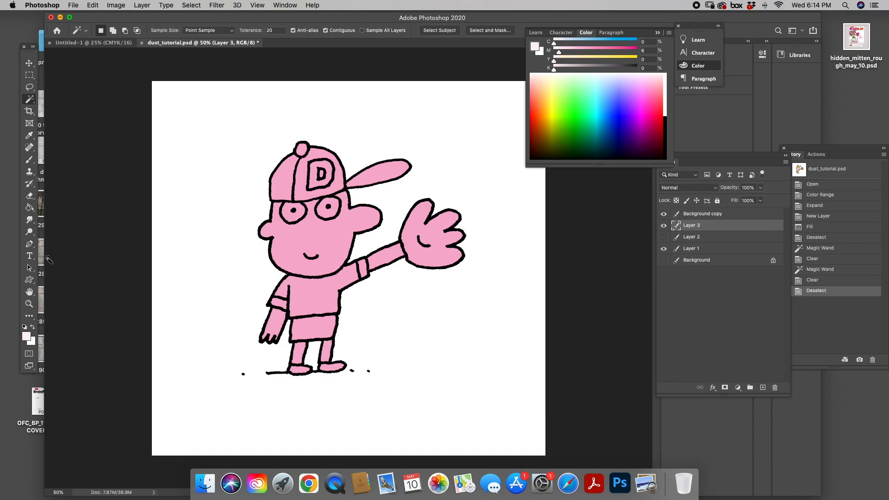
pyautogui.click(29, 207)
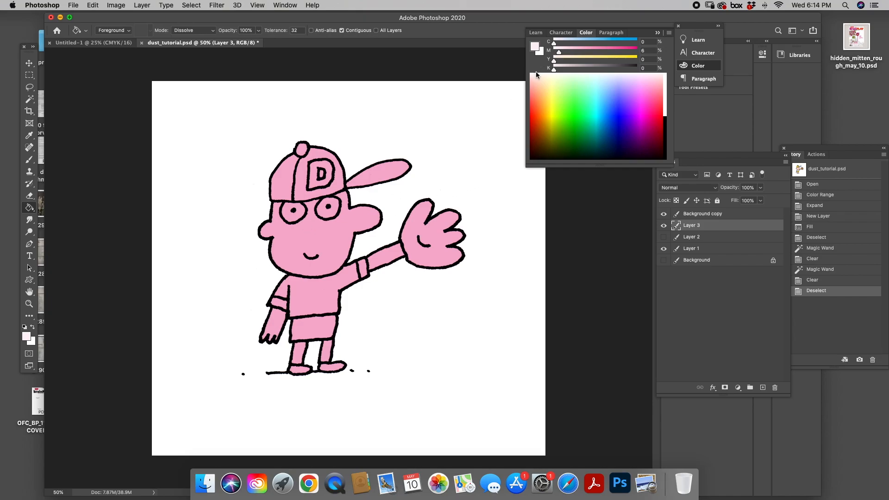
pyautogui.moveTo(554, 61); pyautogui.dragTo(558, 43)
pyautogui.click(293, 212)
pyautogui.click(328, 209)
pyautogui.click(323, 293)
pyautogui.click(300, 369)
pyautogui.click(332, 366)
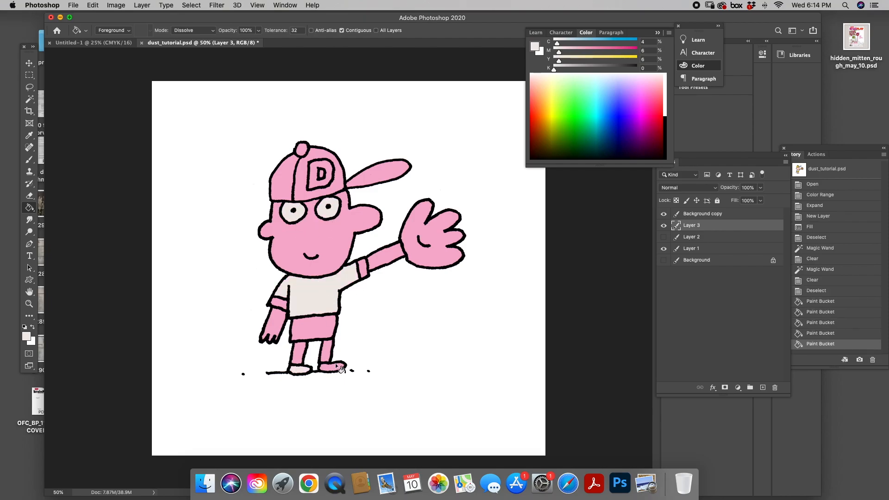
# Mix a skin tone of 34% magenta and 22% yellow, and fill both arms, both legs and the face with it
pyautogui.click(546, 88)
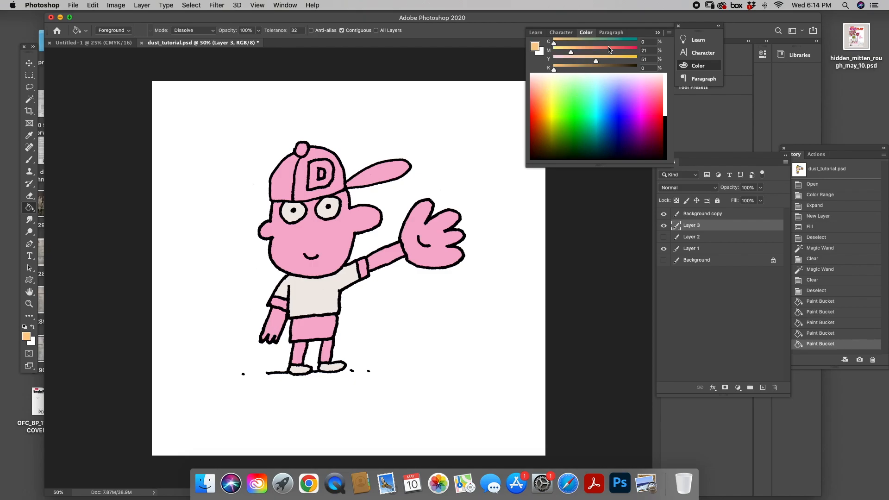
pyautogui.moveTo(572, 53)
pyautogui.mouseDown()
pyautogui.moveTo(582, 54)
pyautogui.moveTo(575, 62)
pyautogui.mouseUp()
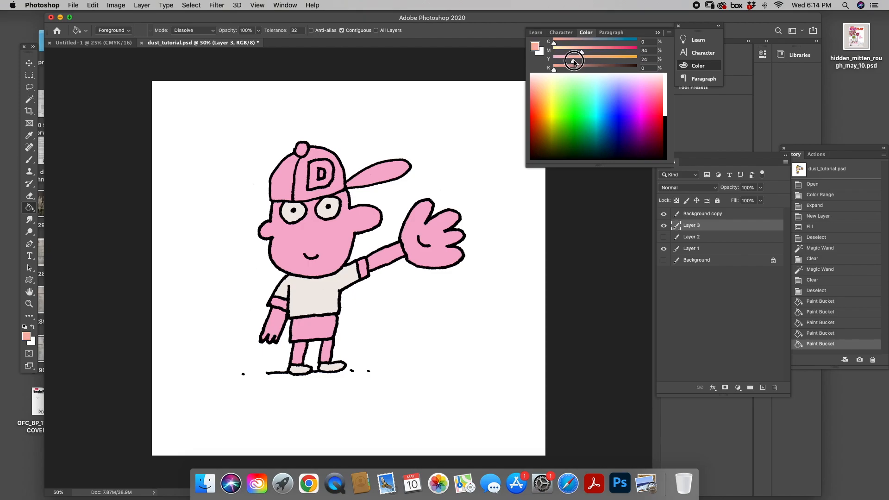
pyautogui.click(383, 261)
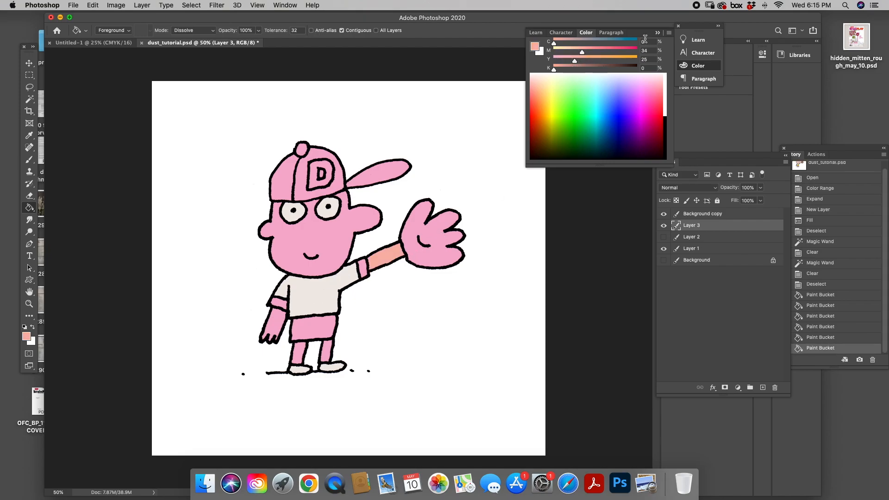
pyautogui.moveTo(582, 61); pyautogui.dragTo(572, 61)
pyautogui.click(382, 264)
pyautogui.click(273, 325)
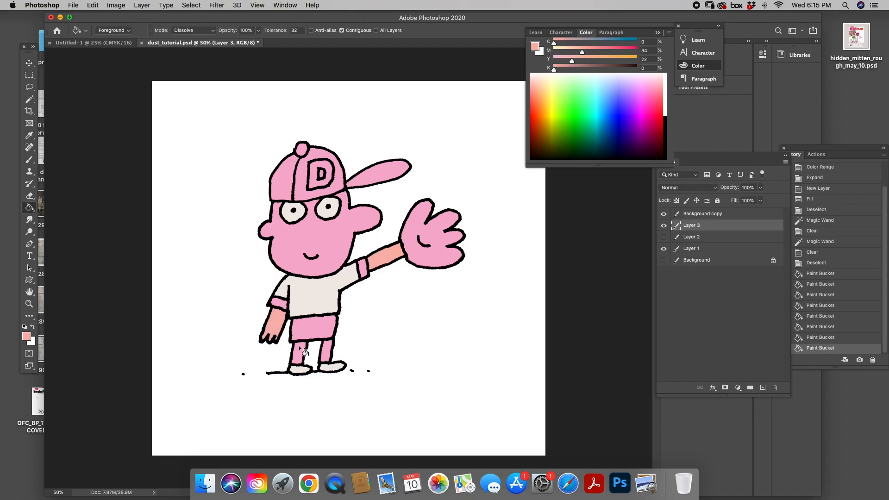
pyautogui.click(306, 353)
pyautogui.click(325, 350)
pyautogui.click(322, 238)
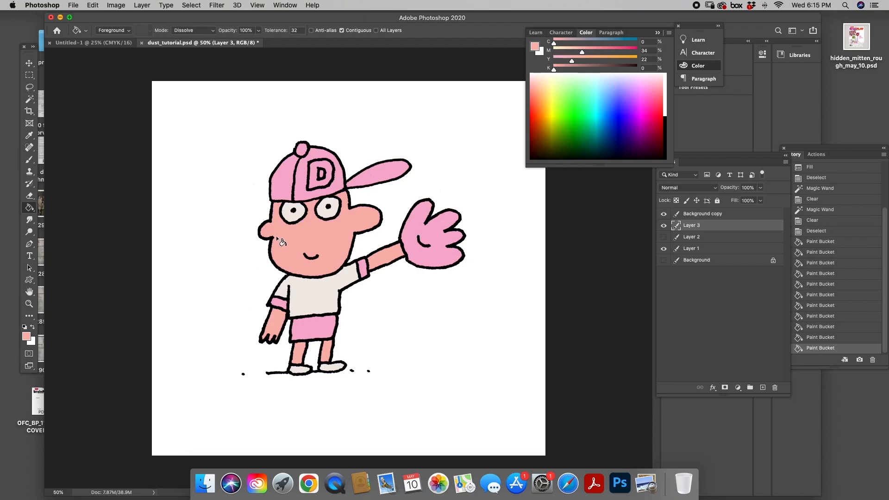
# Mix a yellow of 3% cyan, 17% magenta and 90% yellow, and fill the cap, its brim and the shorts
pyautogui.click(554, 107)
pyautogui.moveTo(554, 51); pyautogui.dragTo(569, 52)
pyautogui.click(292, 187)
pyautogui.click(380, 187)
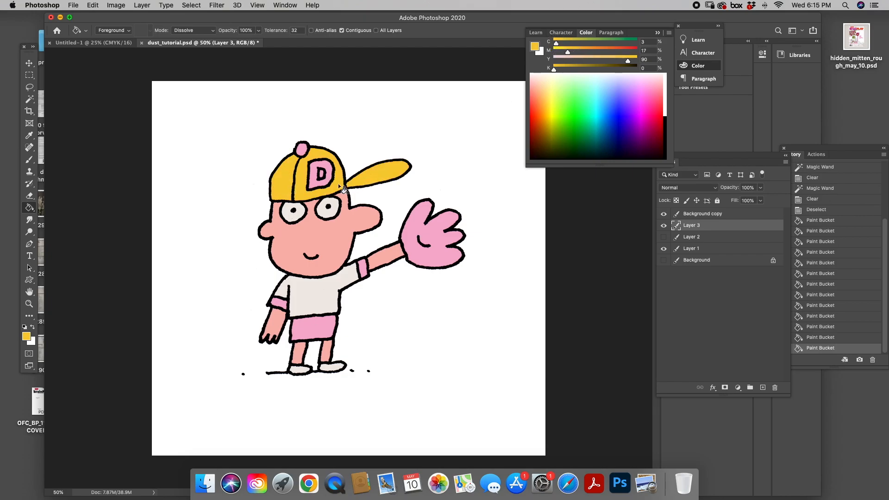
pyautogui.click(324, 330)
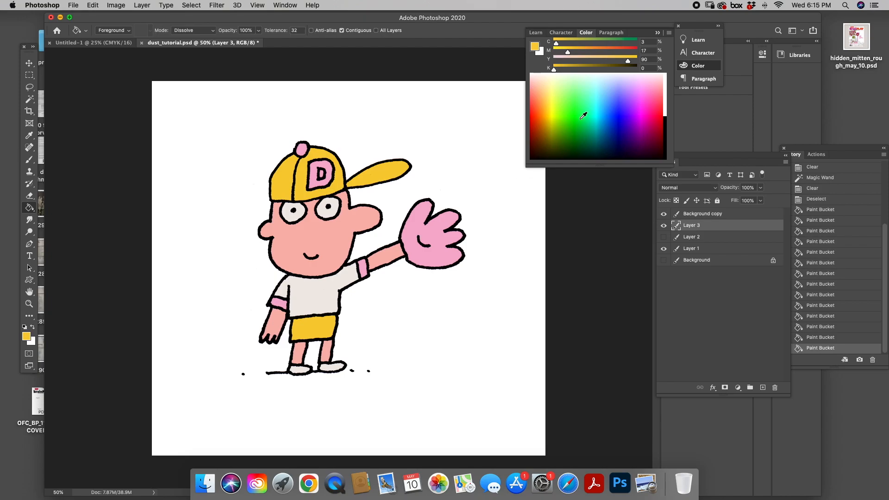
# Mix a brown of 40% magenta, 60% yellow and 17% black, and fill the baseball glove with it
pyautogui.click(548, 125)
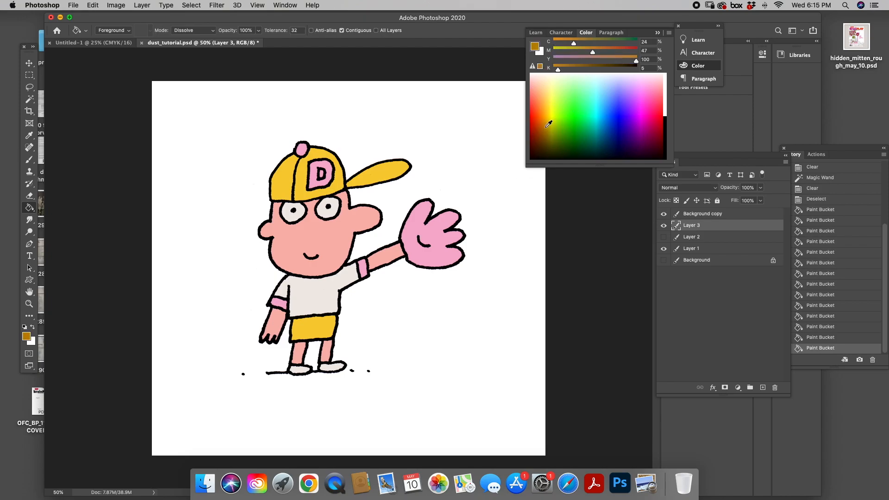
pyautogui.click(548, 114)
pyautogui.moveTo(630, 61); pyautogui.dragTo(569, 69)
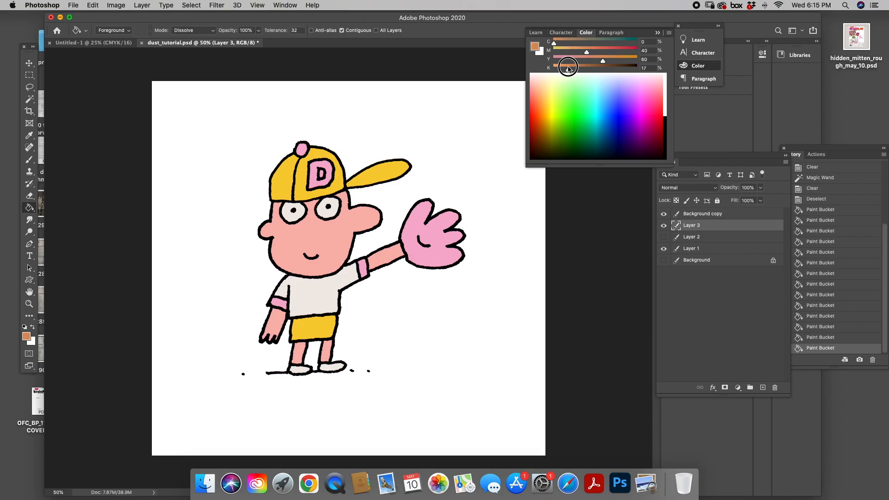
pyautogui.click(436, 247)
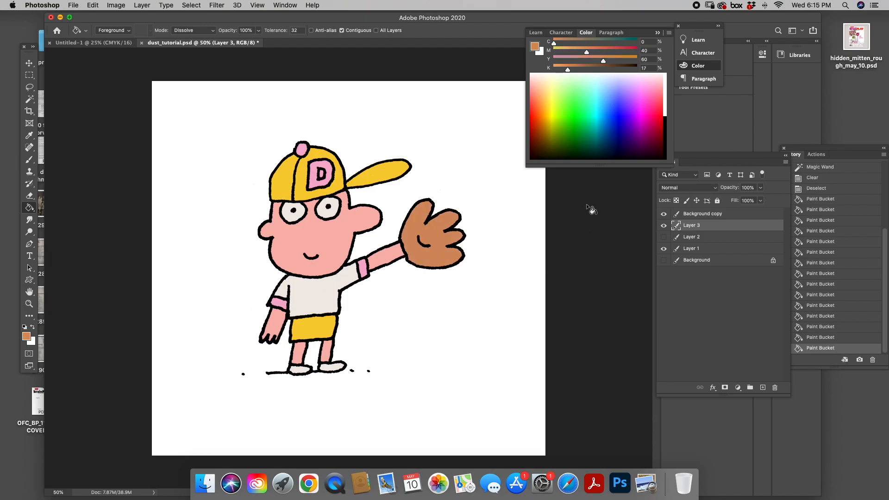
# Fill the cap's letter D with the glove's brown, and the letter's inner area and the cap's button with the cap's yellow
pyautogui.keyDown('alt'); pyautogui.click(292, 179); pyautogui.keyUp('alt')
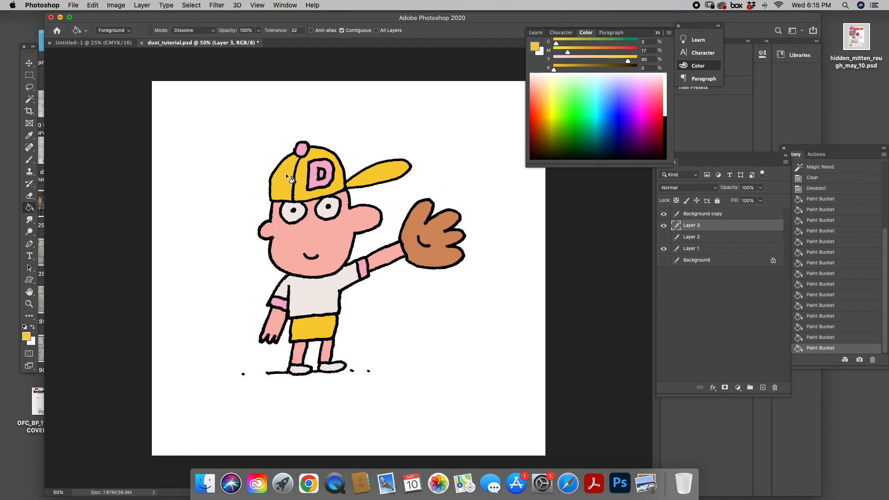
pyautogui.click(323, 175)
pyautogui.keyDown('alt'); pyautogui.click(427, 255); pyautogui.keyUp('alt')
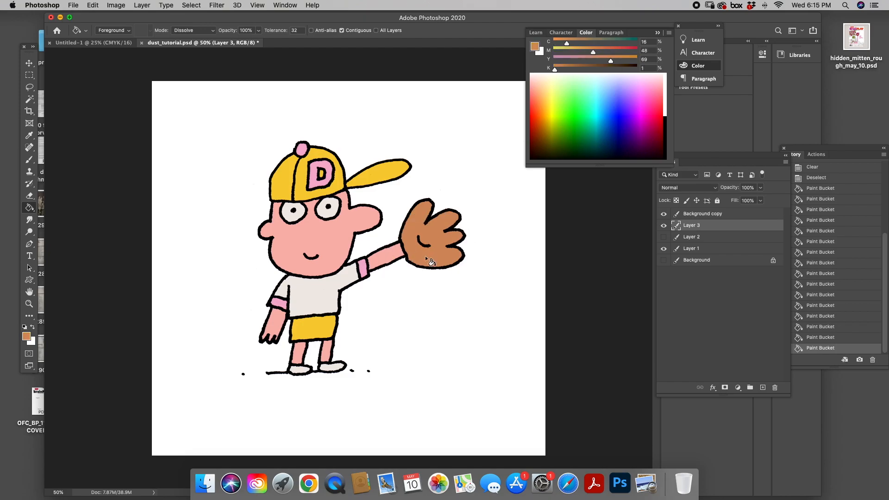
pyautogui.click(327, 175)
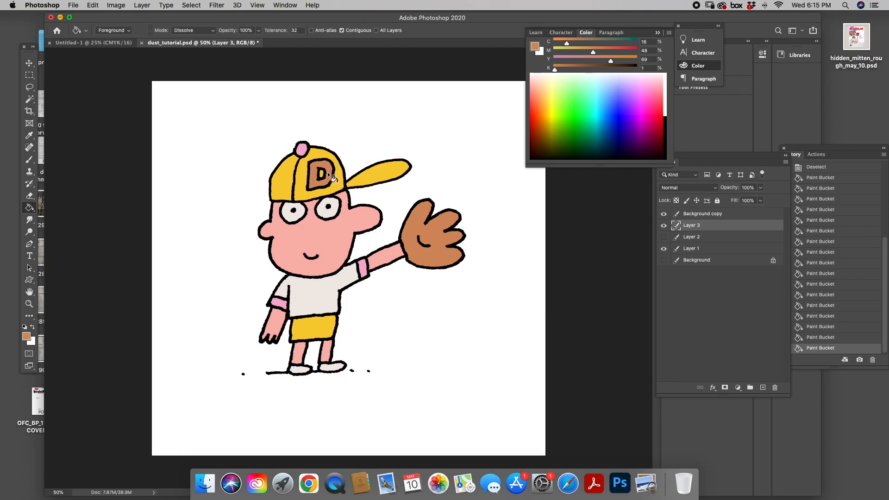
pyautogui.keyDown('alt'); pyautogui.click(301, 177); pyautogui.keyUp('alt')
pyautogui.click(301, 149)
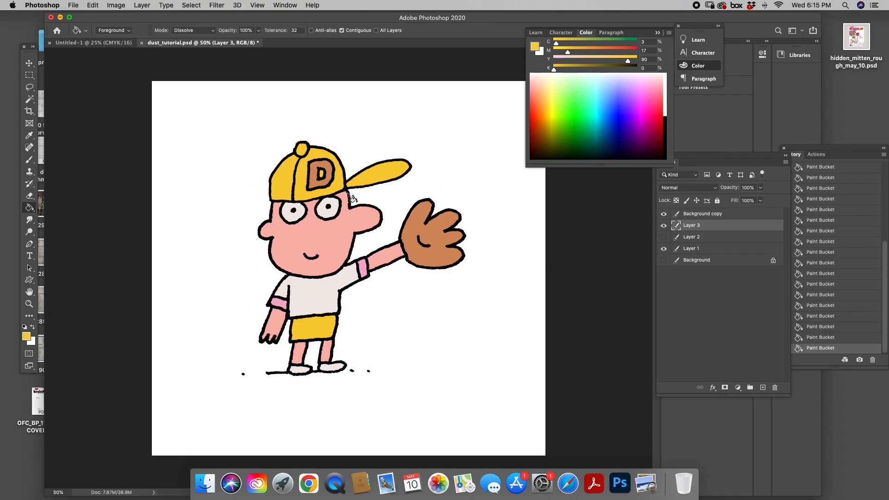
# Fill both sleeve cuffs with brown sampled from the cap's letter D, undoing the first fill that is too dark
pyautogui.keyDown('alt'); pyautogui.click(334, 177); pyautogui.keyUp('alt')
pyautogui.click(277, 304)
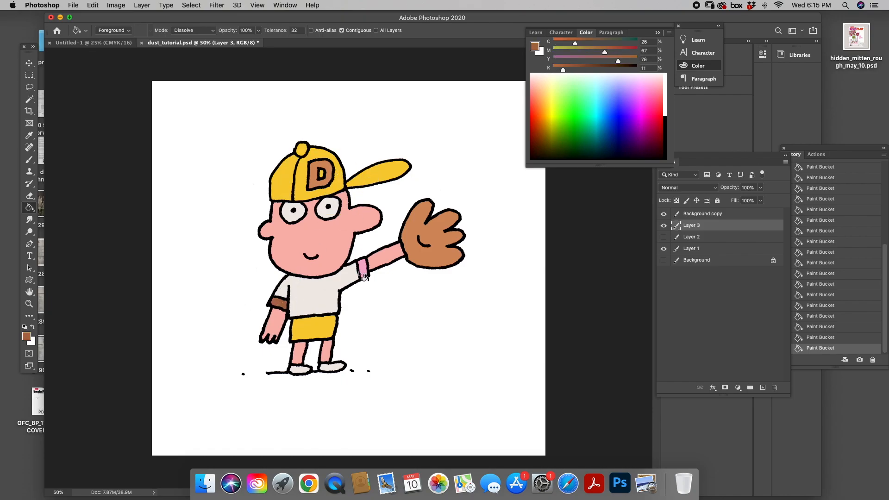
pyautogui.press('super+z')
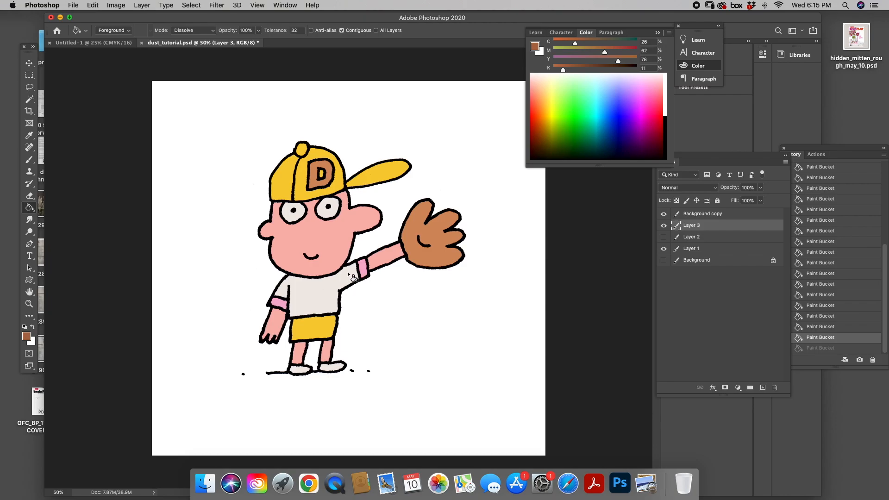
pyautogui.keyDown('alt'); pyautogui.click(332, 175); pyautogui.keyUp('alt')
pyautogui.click(284, 305)
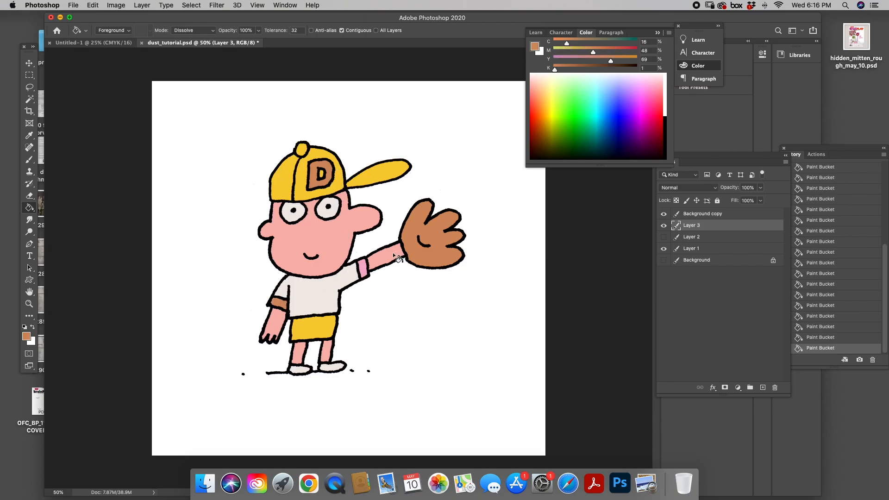
pyautogui.click(365, 270)
# Fill the cap's letter D with the shirt's off-white and both sleeve cuffs with the cap's yellow
pyautogui.keyDown('alt'); pyautogui.click(334, 274); pyautogui.keyUp('alt')
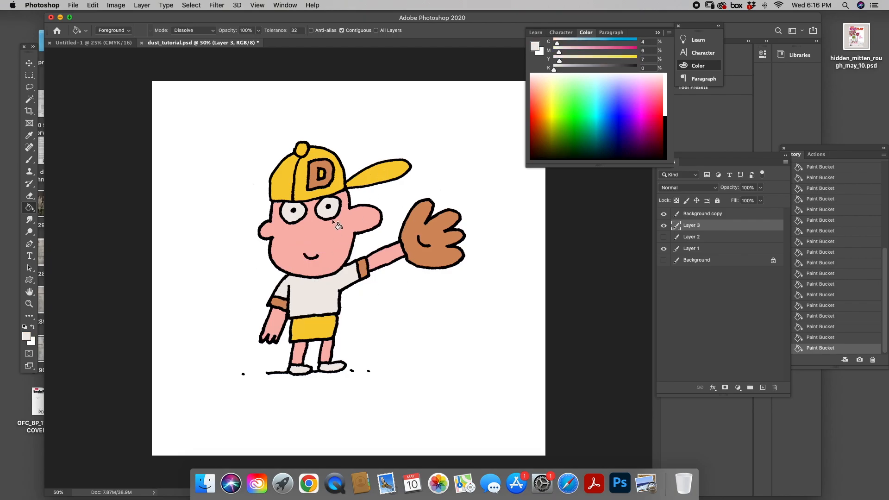
pyautogui.click(333, 184)
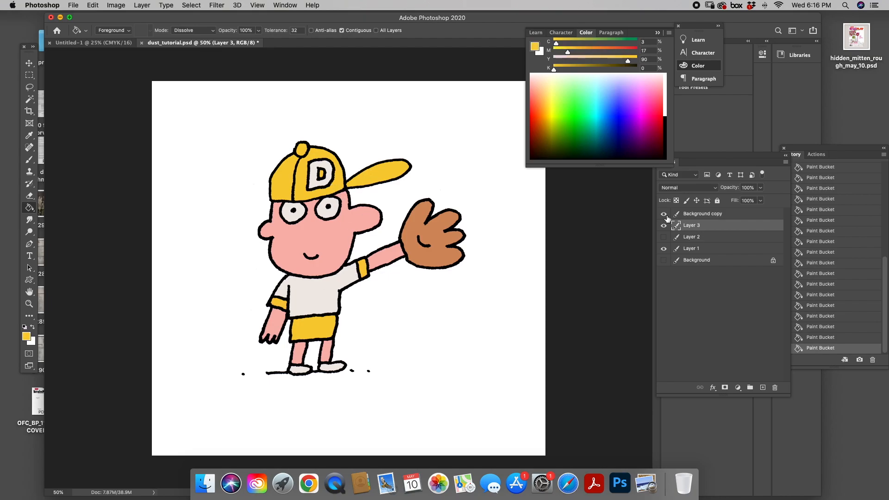
# Inspect the line art, flat colors and base separately by hiding and showing the Background copy, Layer 3 and Layer 1 layers
pyautogui.click(664, 215)
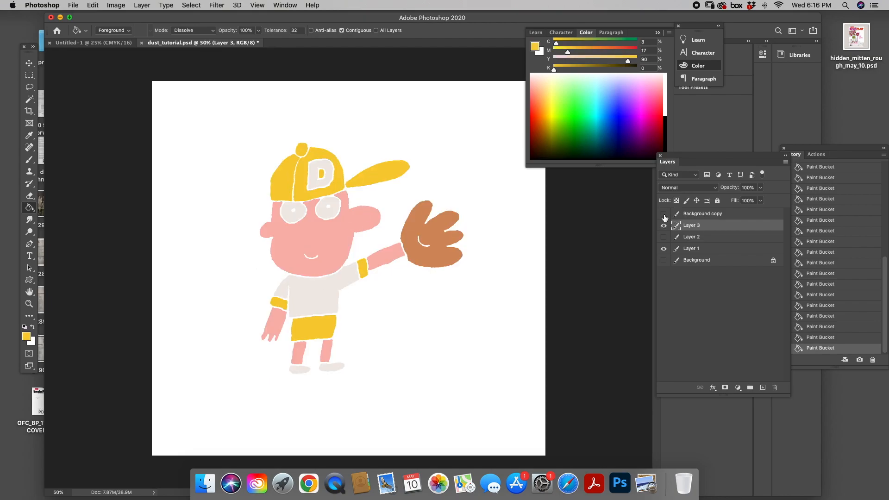
pyautogui.click(664, 214)
pyautogui.click(664, 214)
pyautogui.click(664, 215)
pyautogui.click(665, 214)
pyautogui.click(664, 215)
pyautogui.click(664, 214)
pyautogui.click(664, 214)
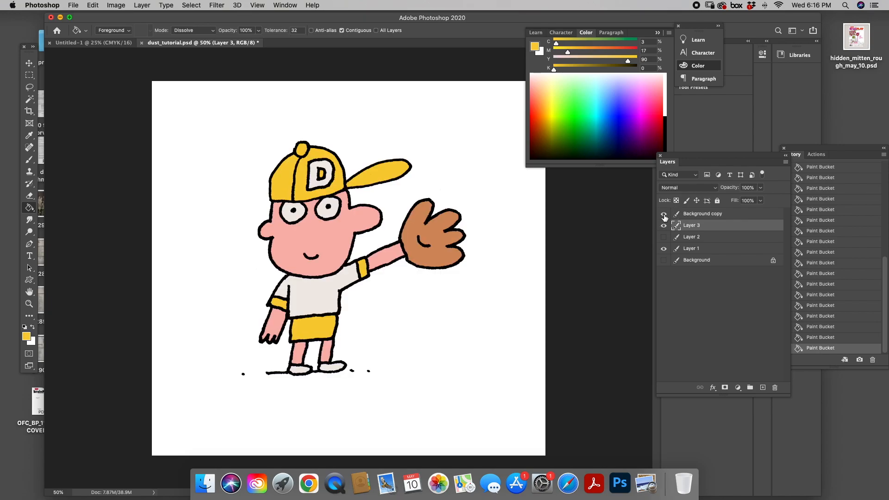
pyautogui.click(664, 226)
pyautogui.click(664, 225)
pyautogui.click(663, 226)
pyautogui.click(663, 227)
pyautogui.click(664, 249)
pyautogui.click(664, 250)
pyautogui.click(664, 250)
pyautogui.click(664, 249)
# Add a new layer above Layer 3 and ready the Brush tool with an orange of 34% magenta and 58% yellow
pyautogui.click(763, 387)
pyautogui.click(545, 99)
pyautogui.moveTo(579, 51); pyautogui.dragTo(582, 54)
pyautogui.click(602, 61)
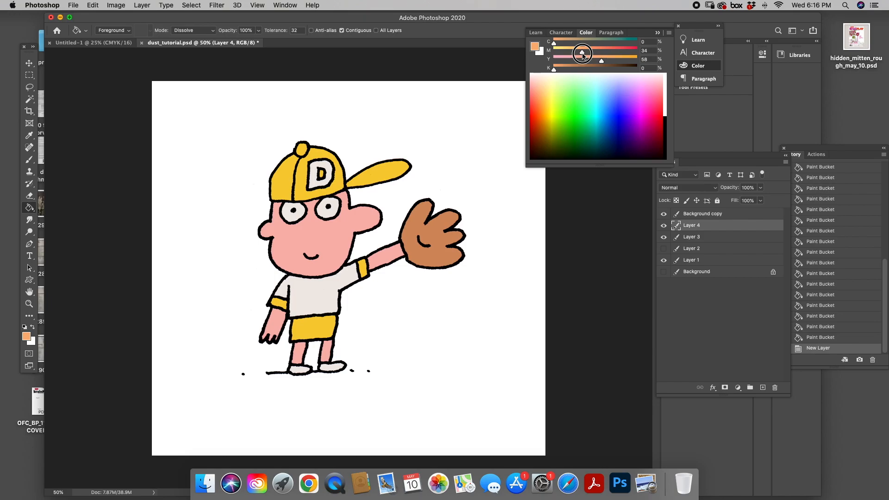
pyautogui.click(29, 159)
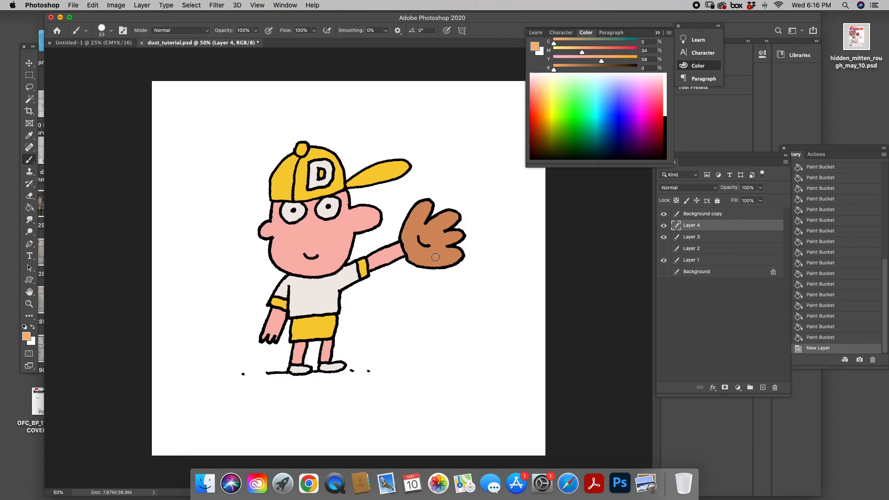
# Compare the flat color layer with the new layer above it by hiding and showing Layer 3 and Layer 4
pyautogui.click(665, 237)
pyautogui.click(665, 236)
pyautogui.click(665, 235)
pyautogui.click(665, 235)
pyautogui.click(663, 226)
pyautogui.click(664, 226)
# Sample the glove's brown and set the foreground color to the darker shade be7c4e in the Color Picker
pyautogui.keyDown('alt'); pyautogui.click(412, 260); pyautogui.keyUp('alt')
pyautogui.click(27, 337)
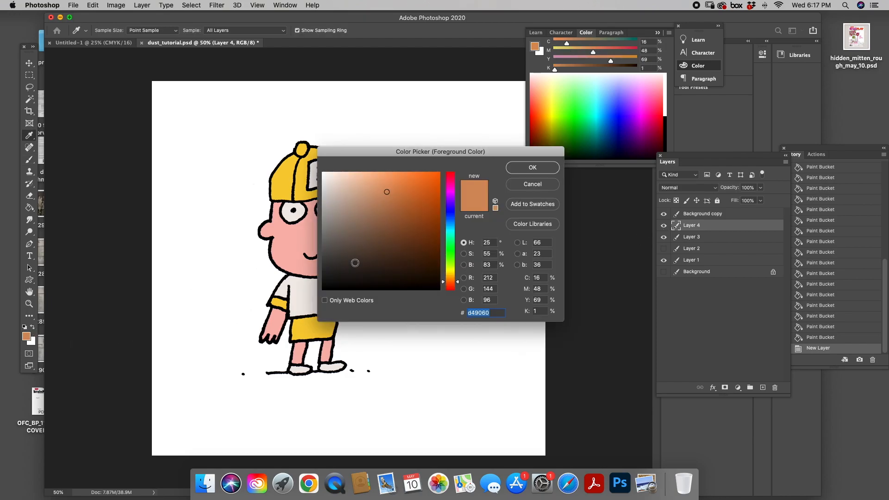
pyautogui.click(388, 209)
pyautogui.click(392, 201)
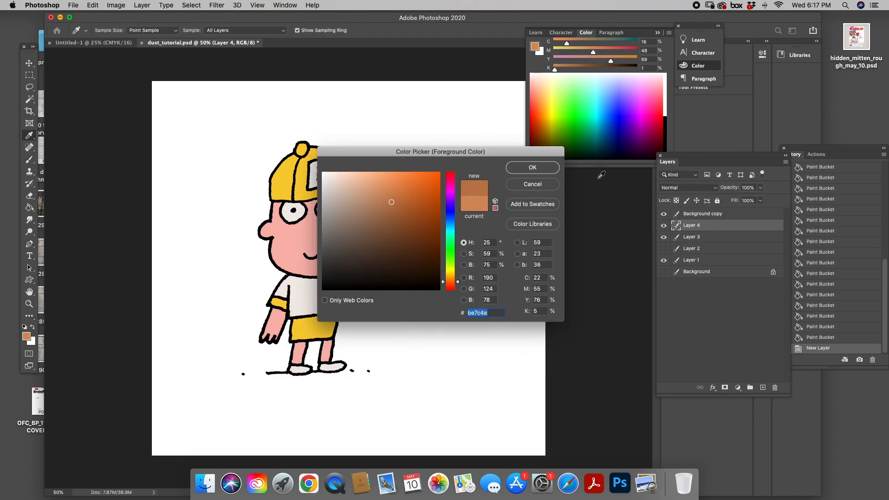
pyautogui.click(526, 168)
# Brush darker shading along the glove's lower edge, fingers and palm crease on Layer 4, and erase the overspill outside the outline
pyautogui.press('b')
pyautogui.moveTo(410, 264)
pyautogui.mouseDown()
pyautogui.moveTo(461, 261)
pyautogui.moveTo(448, 245)
pyautogui.moveTo(461, 233)
pyautogui.moveTo(447, 229)
pyautogui.moveTo(466, 218)
pyautogui.mouseUp()
pyautogui.moveTo(429, 249)
pyautogui.mouseDown()
pyautogui.moveTo(420, 237)
pyautogui.moveTo(426, 241)
pyautogui.mouseUp()
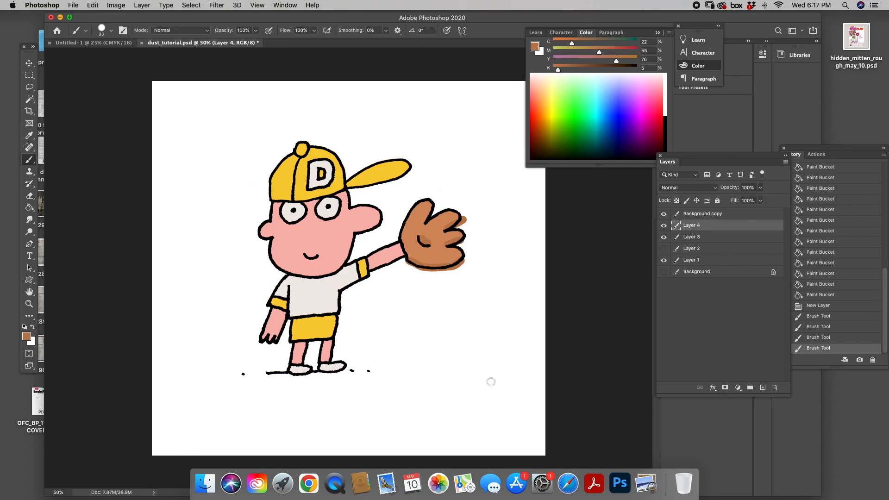
pyautogui.click(29, 195)
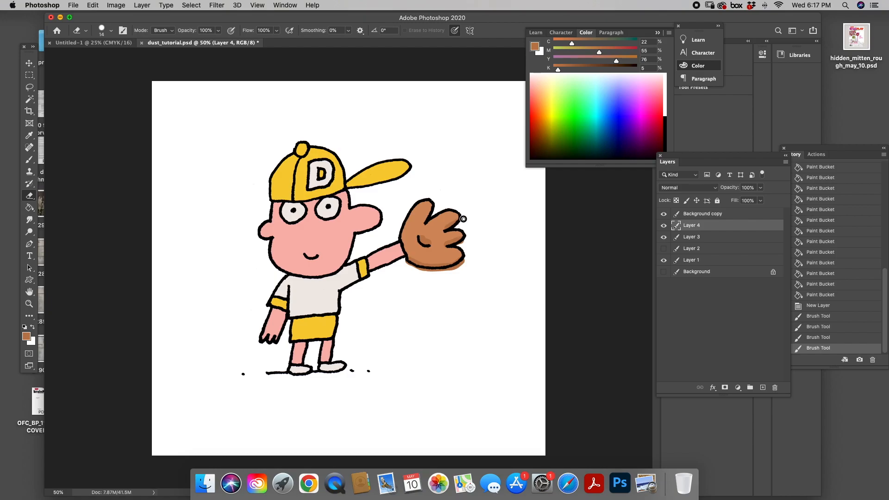
pyautogui.moveTo(464, 218); pyautogui.dragTo(460, 254)
pyautogui.moveTo(407, 263)
pyautogui.mouseDown()
pyautogui.moveTo(435, 272)
pyautogui.moveTo(465, 260)
pyautogui.moveTo(456, 266)
pyautogui.mouseUp()
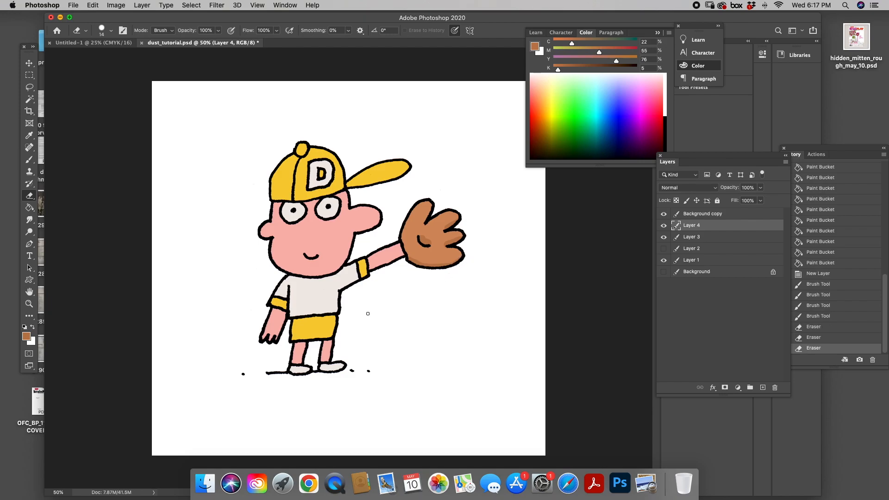
# Review the whole illustration at 16.7% zoom and return to 50%
pyautogui.click(29, 304)
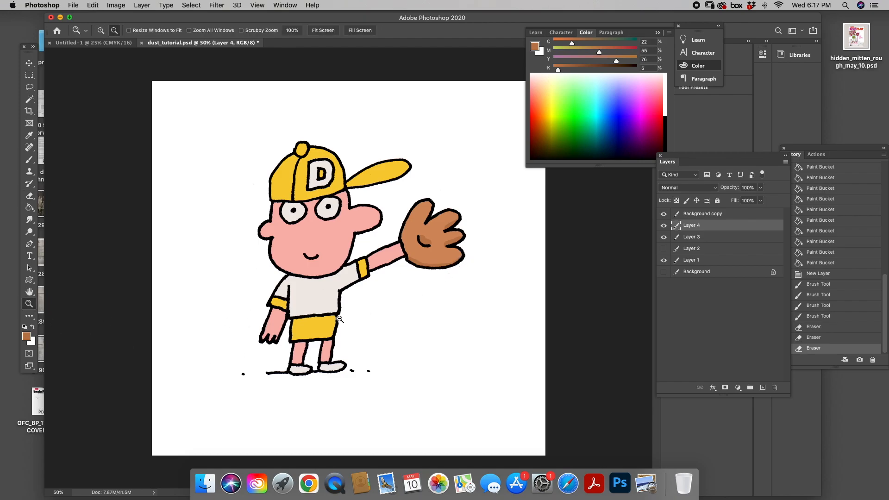
pyautogui.keyDown('alt'); pyautogui.click(343, 316); pyautogui.keyUp('alt')
pyautogui.keyDown('alt'); pyautogui.click(343, 317); pyautogui.keyUp('alt')
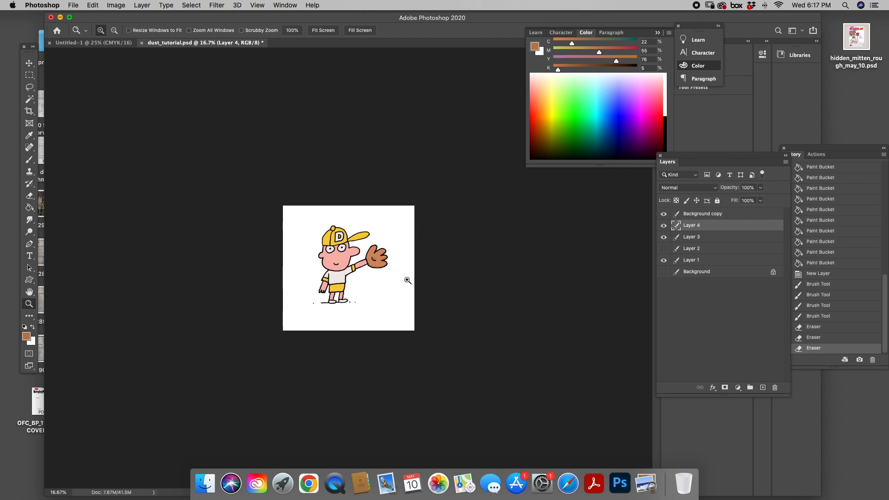
pyautogui.click(360, 283)
pyautogui.click(358, 283)
pyautogui.click(356, 282)
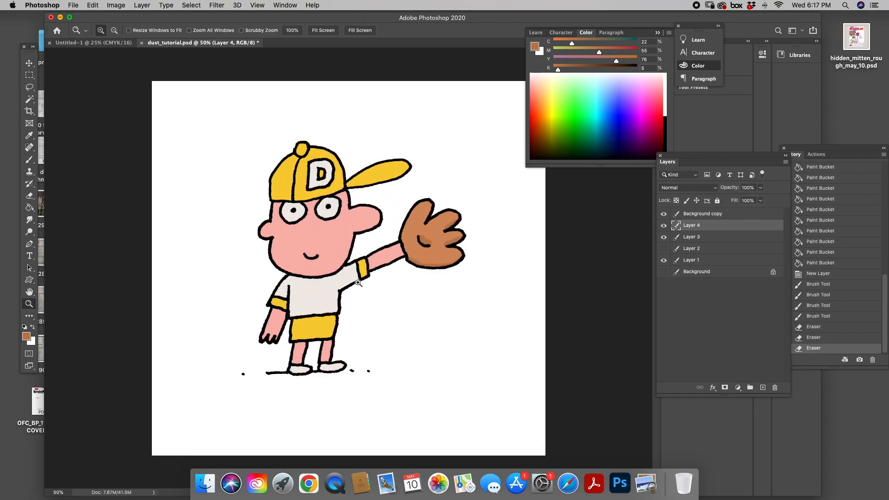